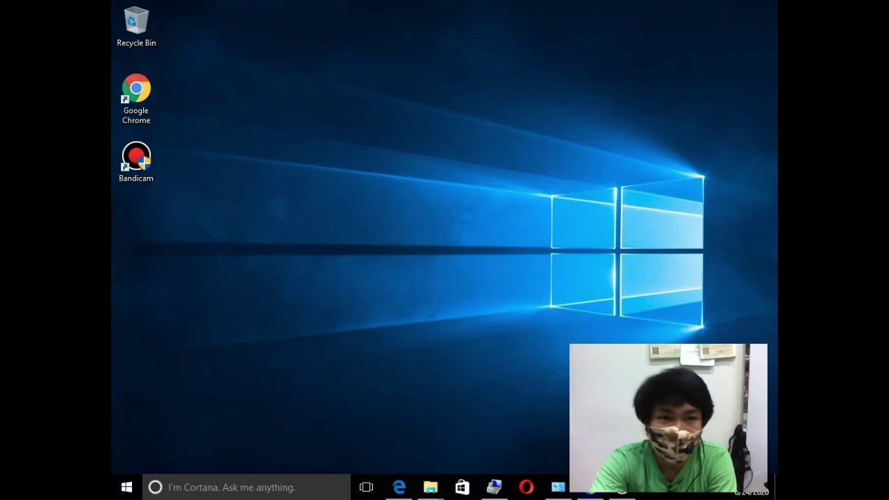
Step: Open the "apm power mirror" folder inside "live stream use" on Local Disk (E:)
mouse_move(585, 497)
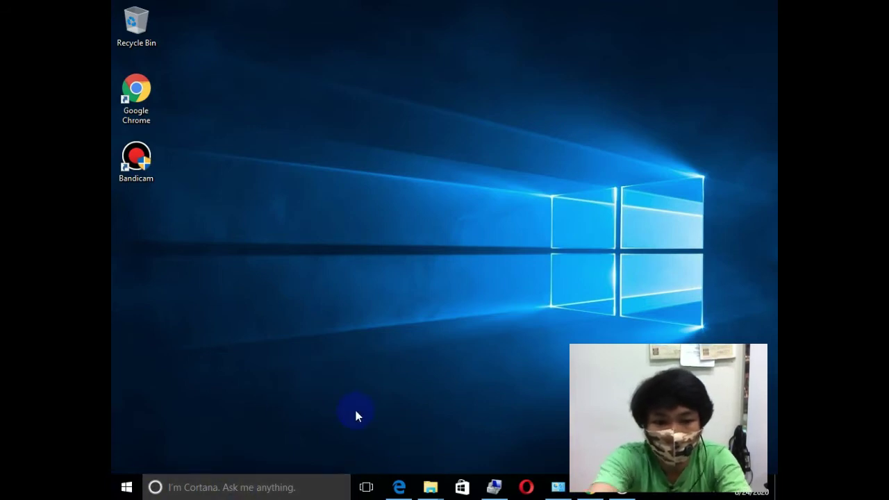
key(super+e)
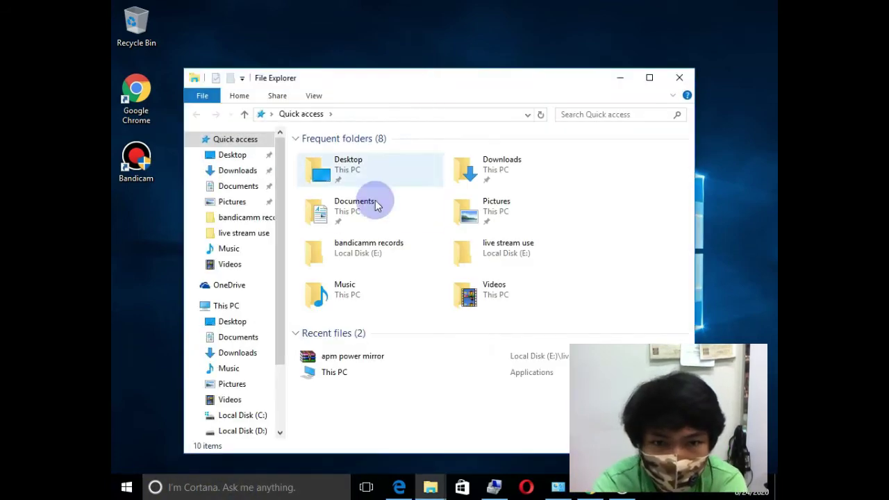
click(252, 306)
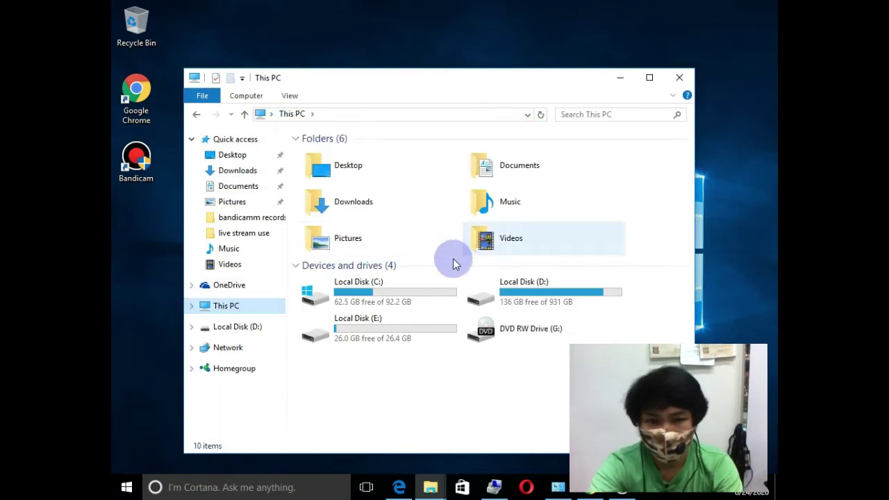
double_click(400, 341)
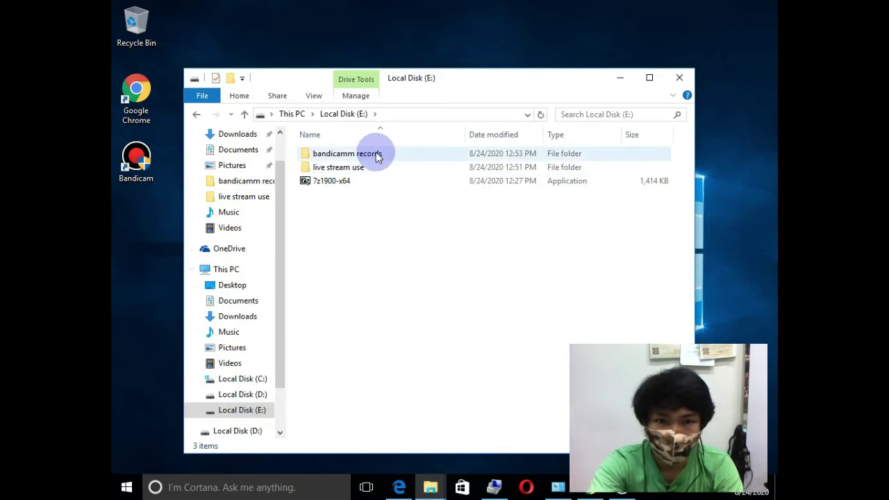
double_click(370, 169)
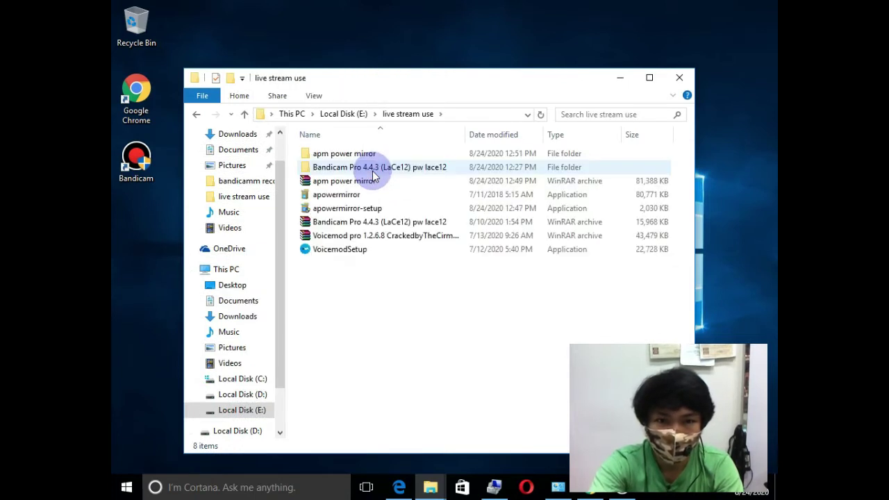
double_click(376, 154)
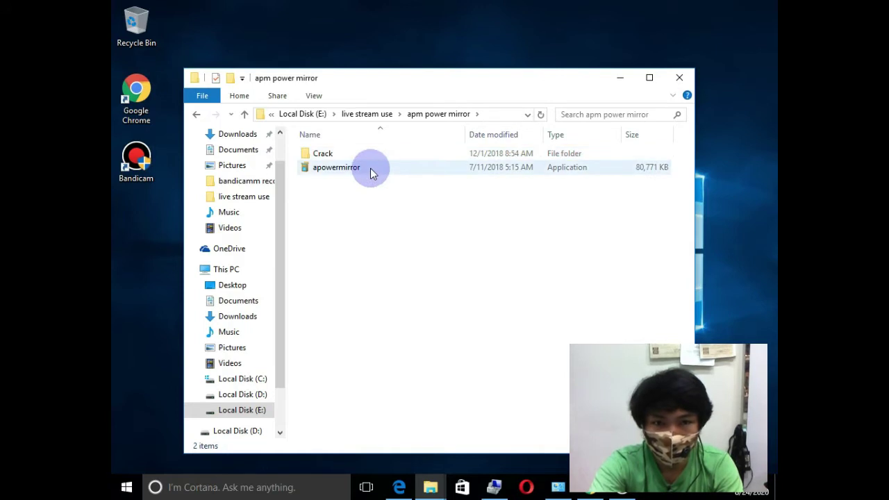
Step: Run the apowermirror installer in English, accept the license agreement, keep the default shortcut and startup options, and start the installation
double_click(370, 169)
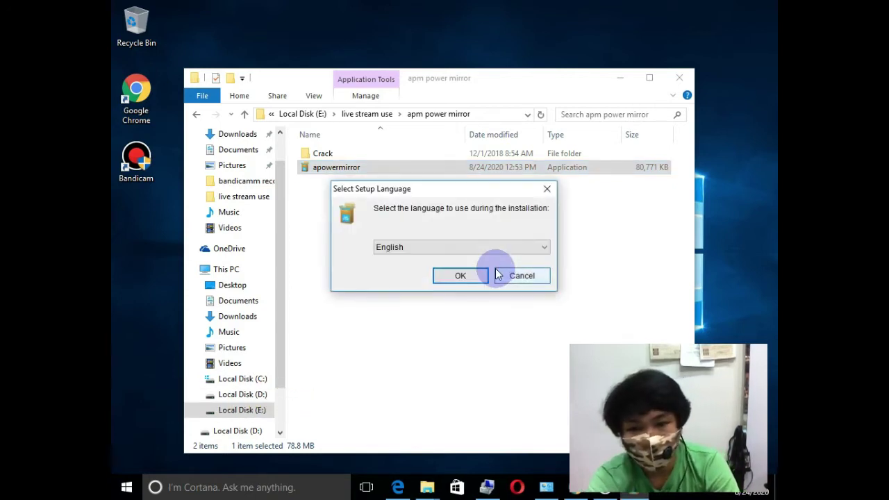
click(472, 275)
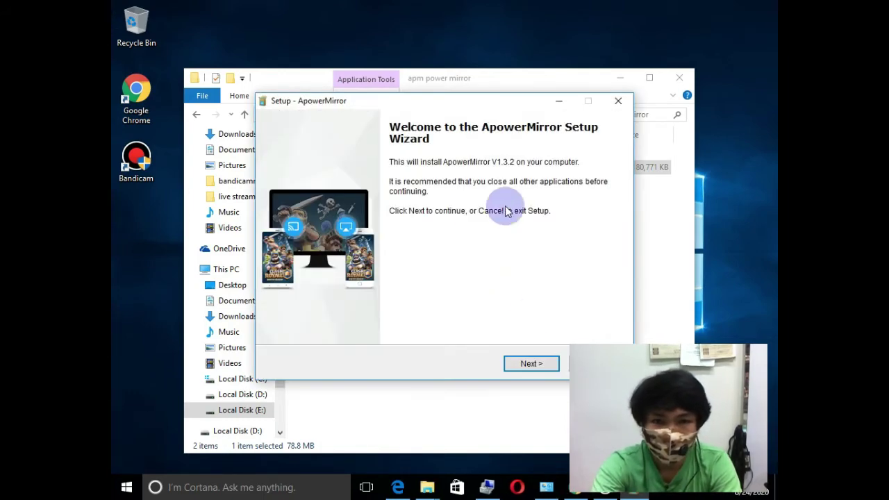
click(531, 364)
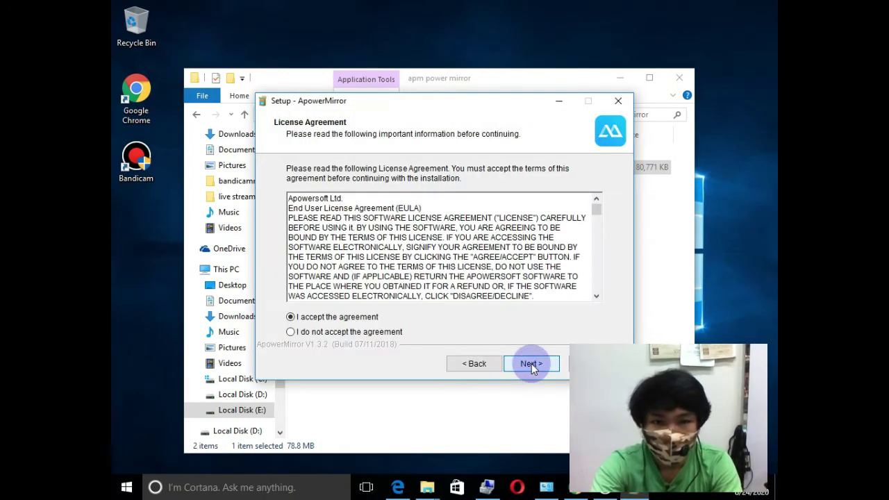
click(531, 364)
click(530, 364)
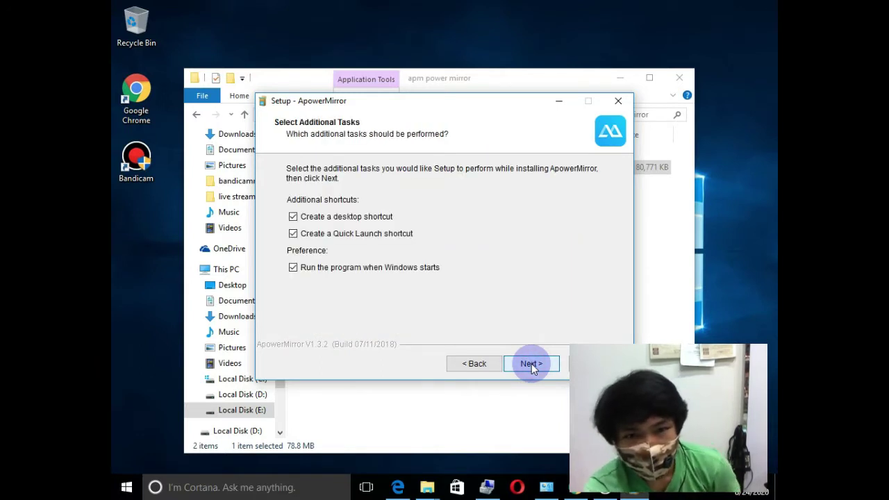
click(531, 364)
click(530, 364)
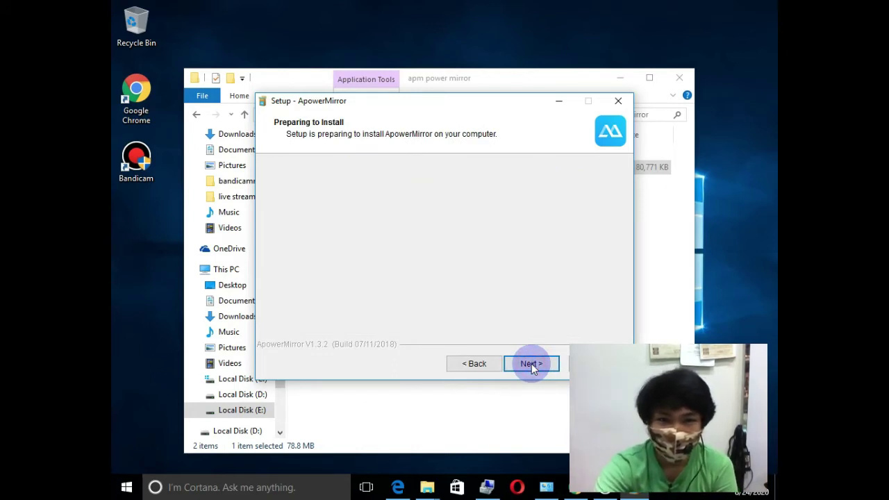
click(531, 364)
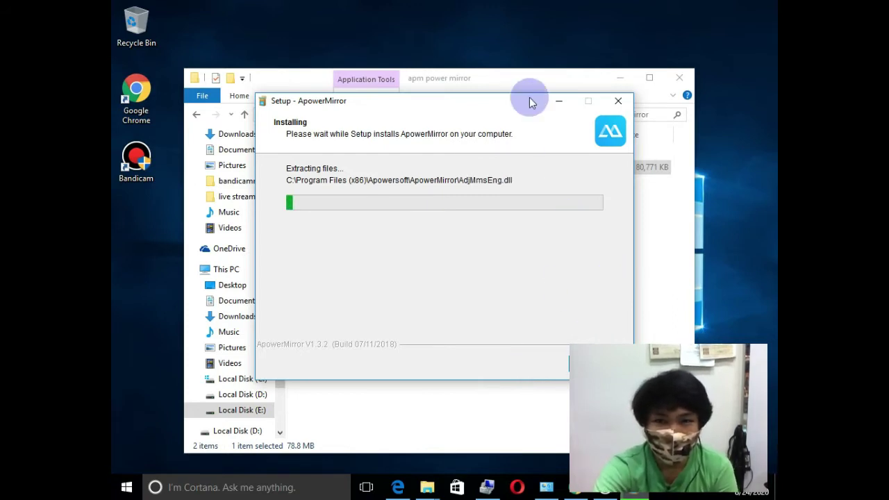
Step: Move the setup window off the file list and look inside the Crack folder, returning to the installation progress
click(501, 109)
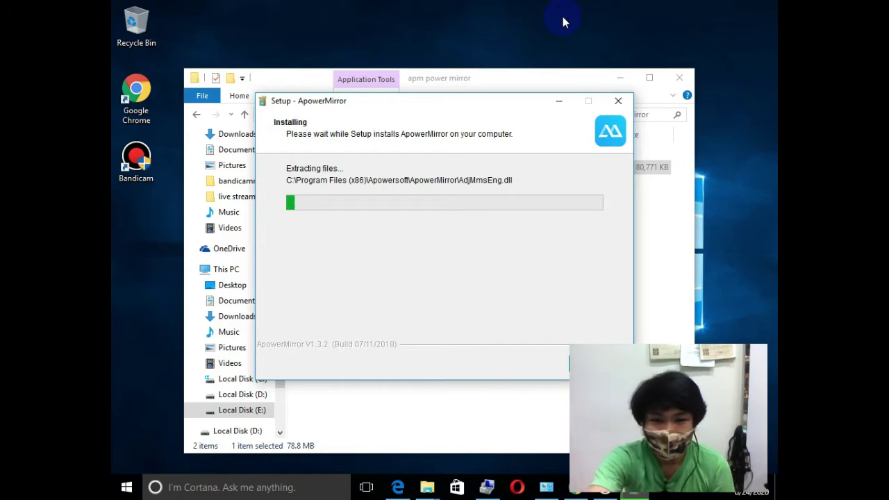
drag(501, 105, 616, 20)
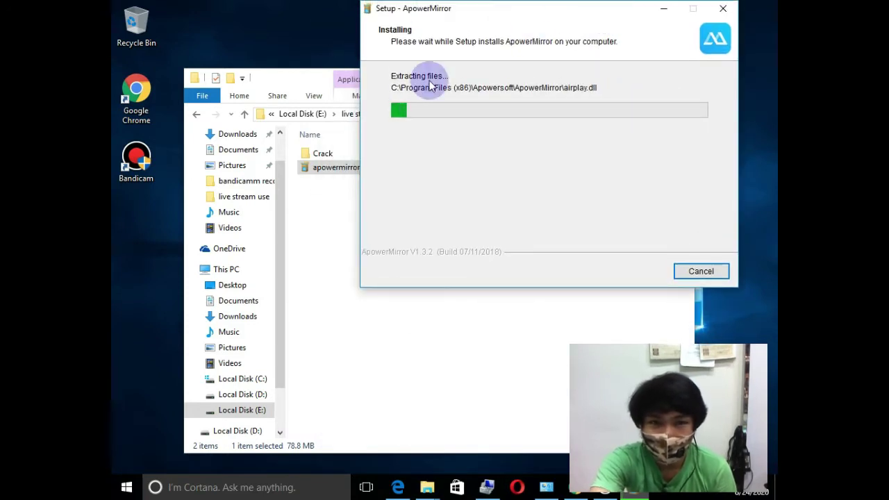
click(335, 154)
double_click(334, 153)
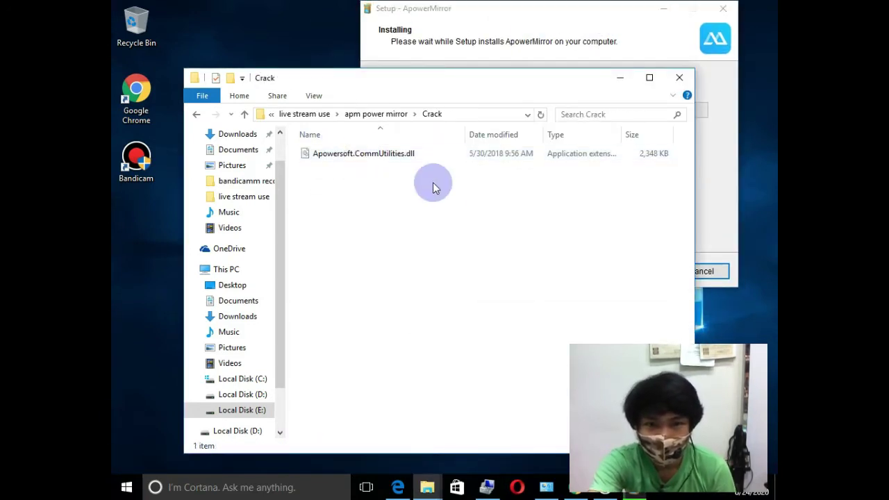
click(718, 171)
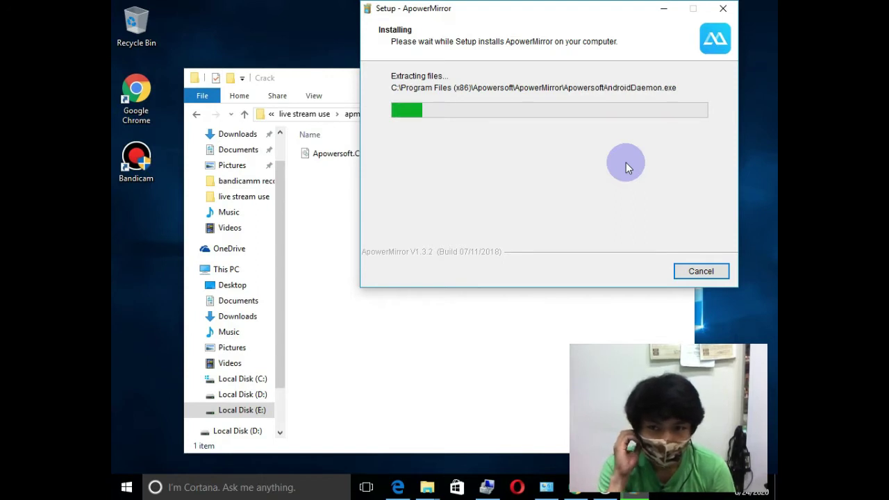
Step: Return to the "apm power mirror" folder and arrange its window below the installation progress bar
click(198, 116)
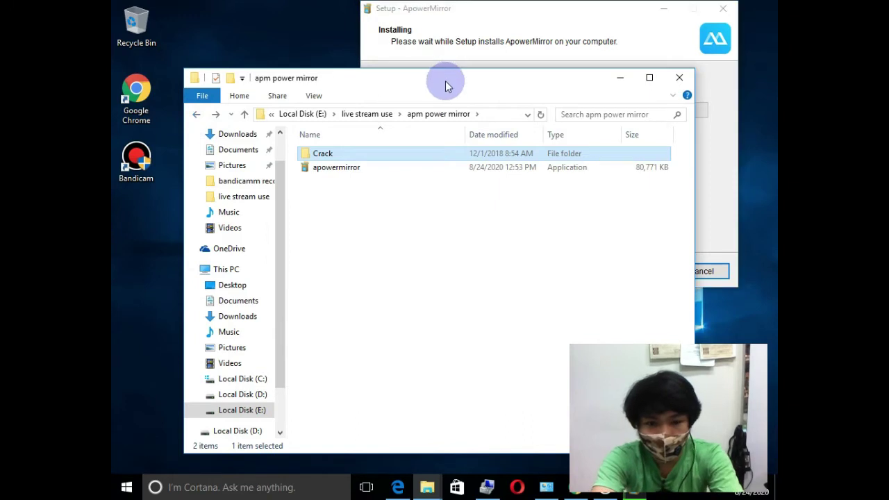
drag(445, 81, 419, 147)
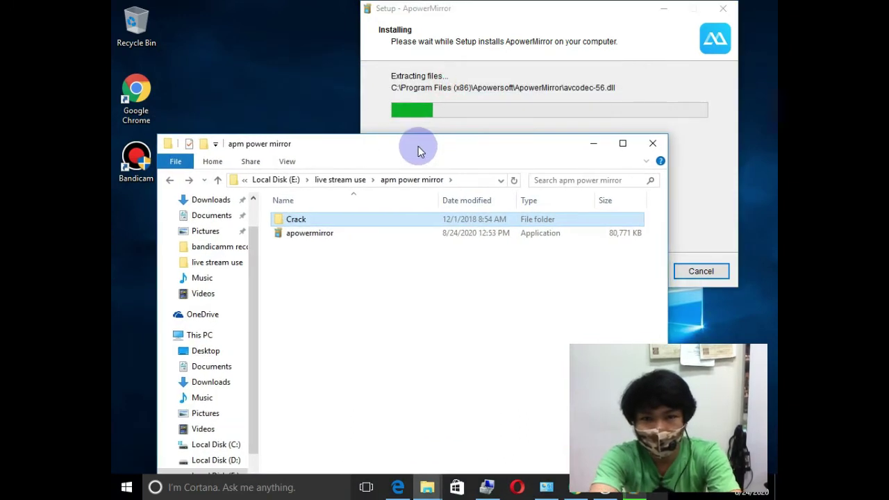
drag(523, 12, 353, 28)
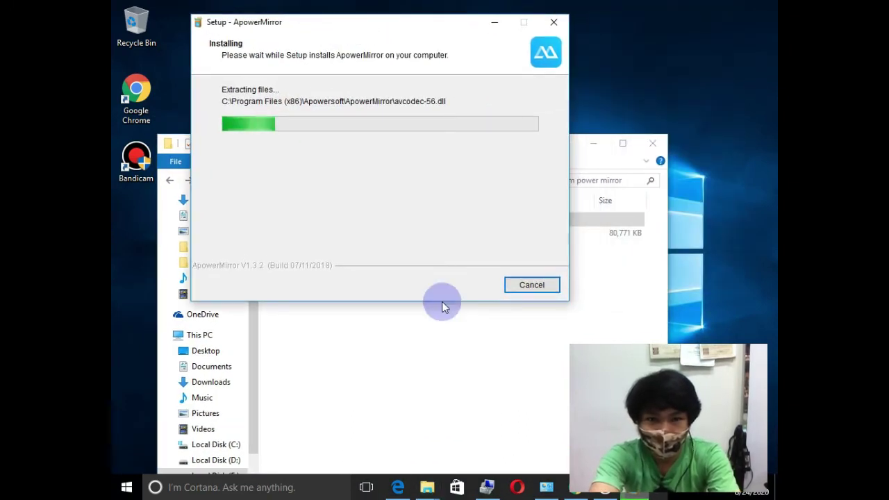
click(429, 331)
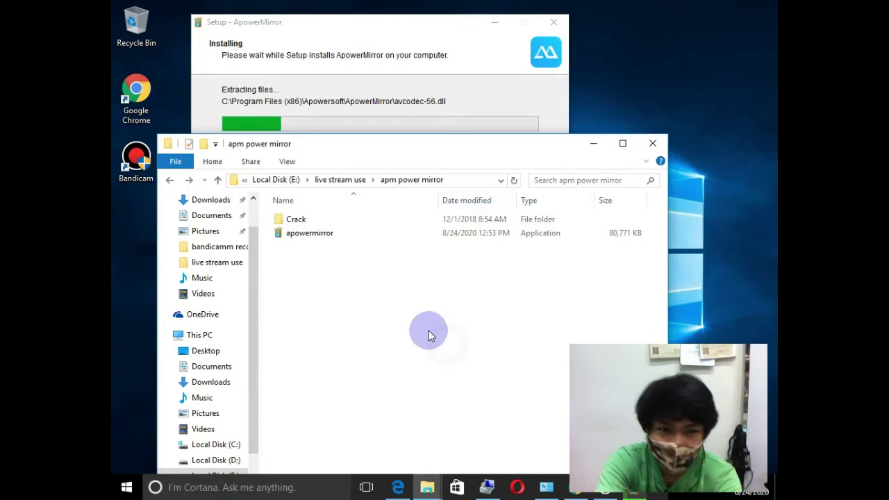
Step: Reopen "apm power mirror" from "live stream use", open its Crack folder, and shift the window down to uncover the setup progress
click(327, 180)
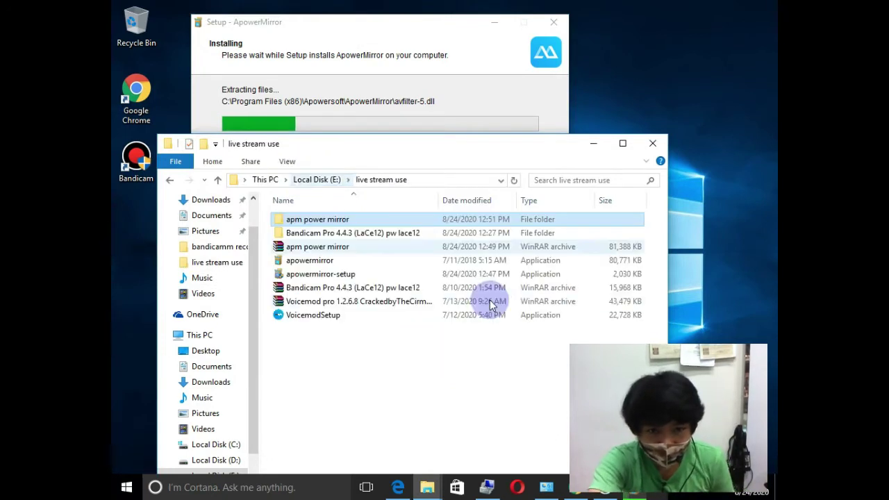
double_click(346, 219)
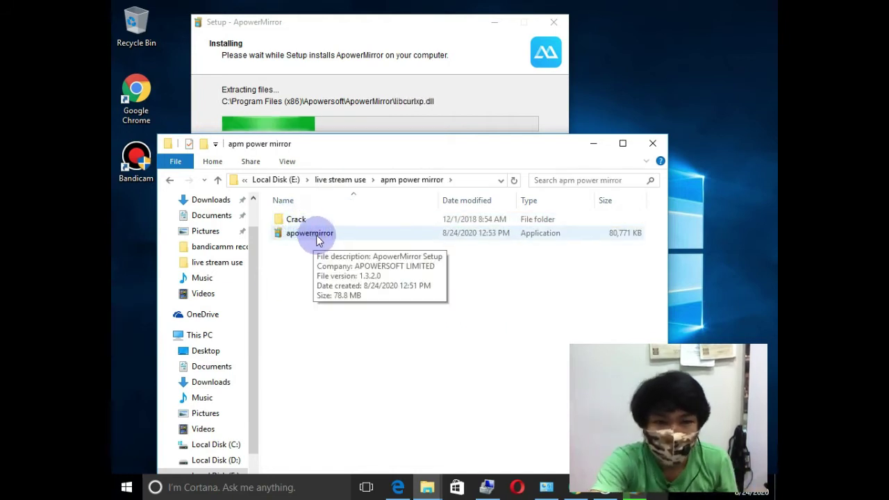
click(320, 235)
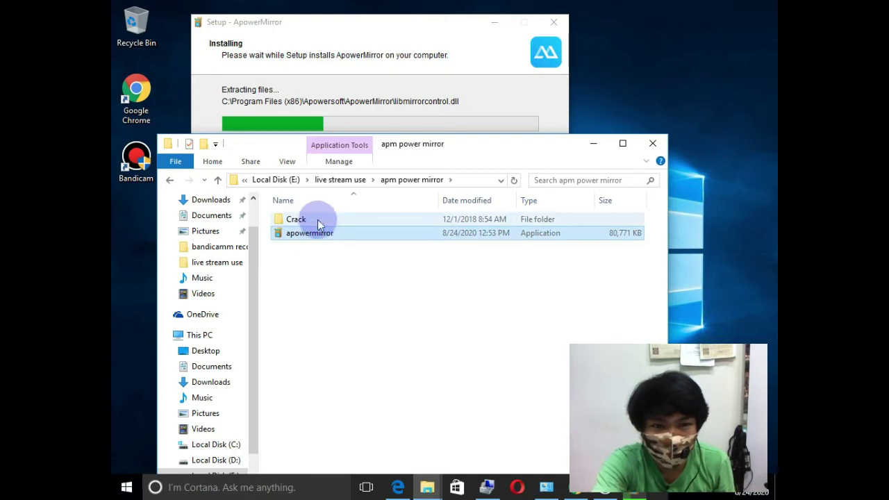
click(316, 219)
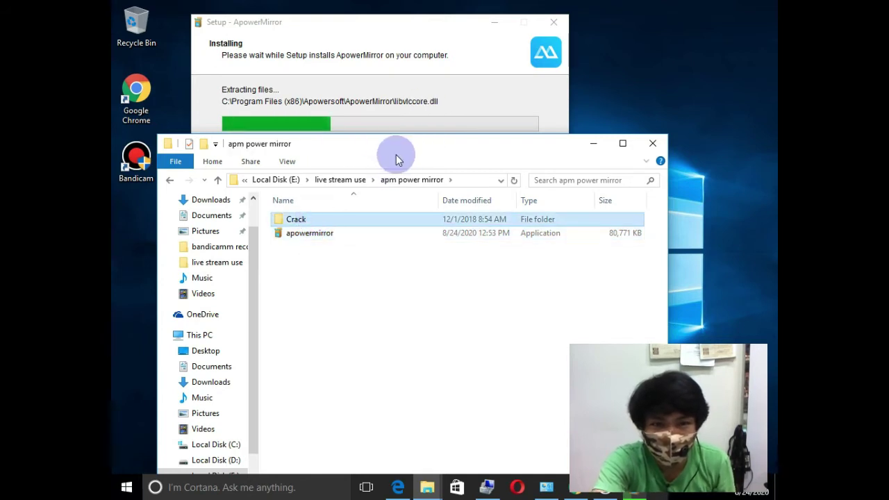
click(353, 220)
double_click(352, 220)
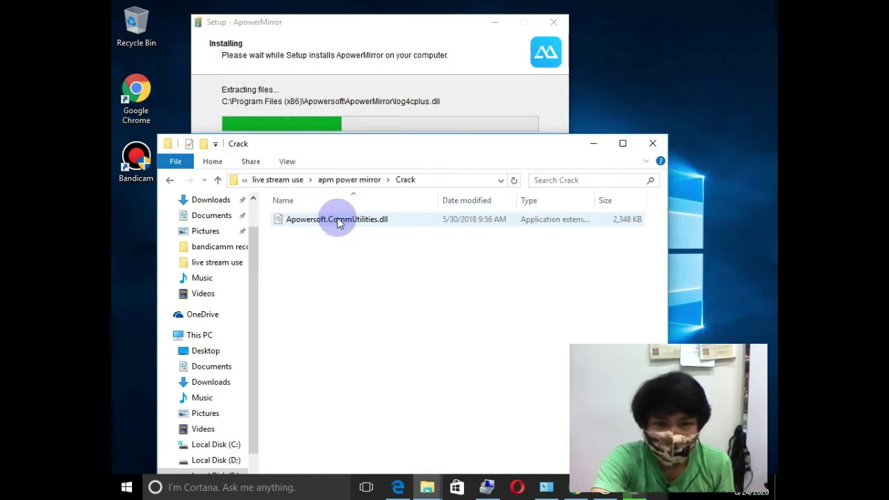
drag(394, 149, 412, 186)
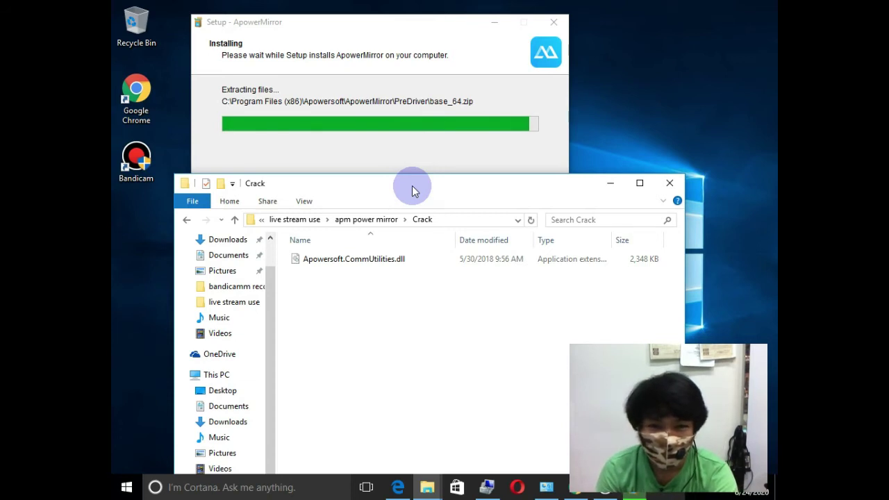
Step: Finish the ApowerMirror setup with the option to launch the program turned off
click(512, 98)
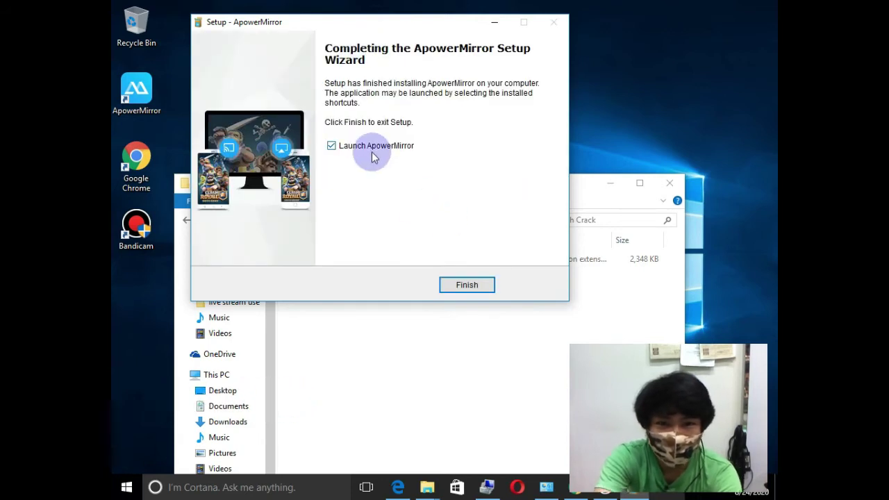
click(332, 146)
click(456, 283)
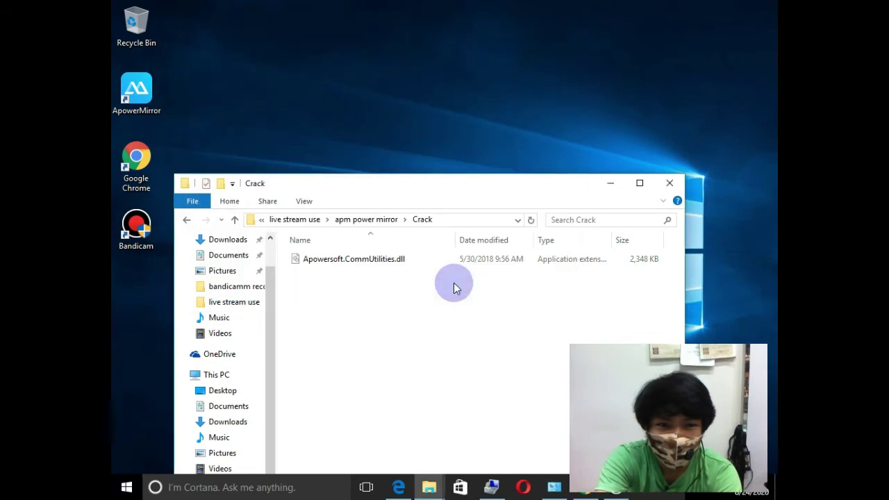
Step: Open the file location of the ApowerMirror desktop shortcut
click(362, 262)
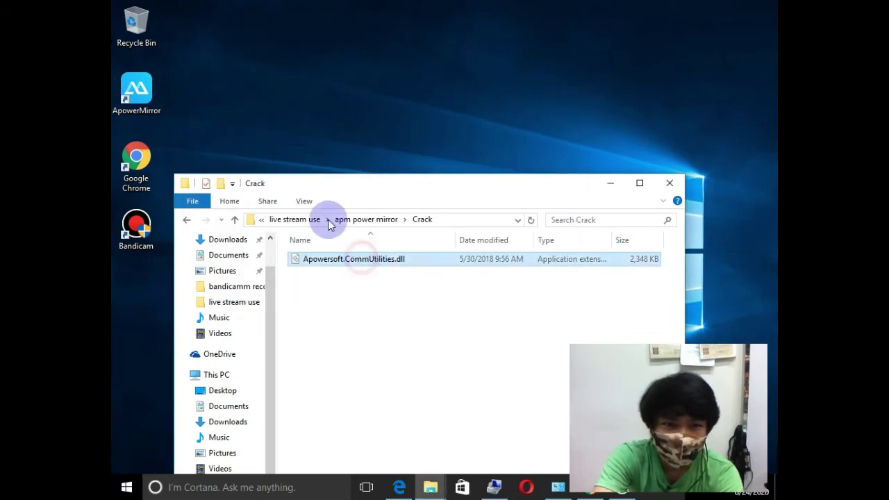
double_click(136, 92)
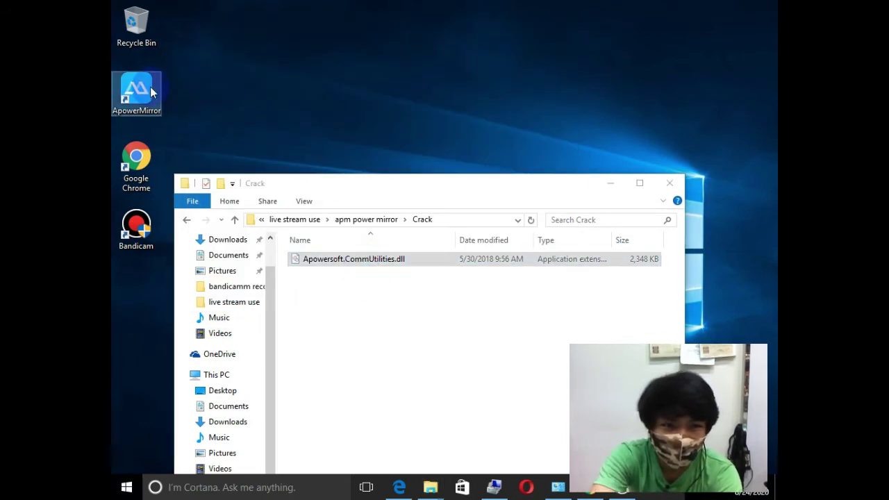
right_click(150, 86)
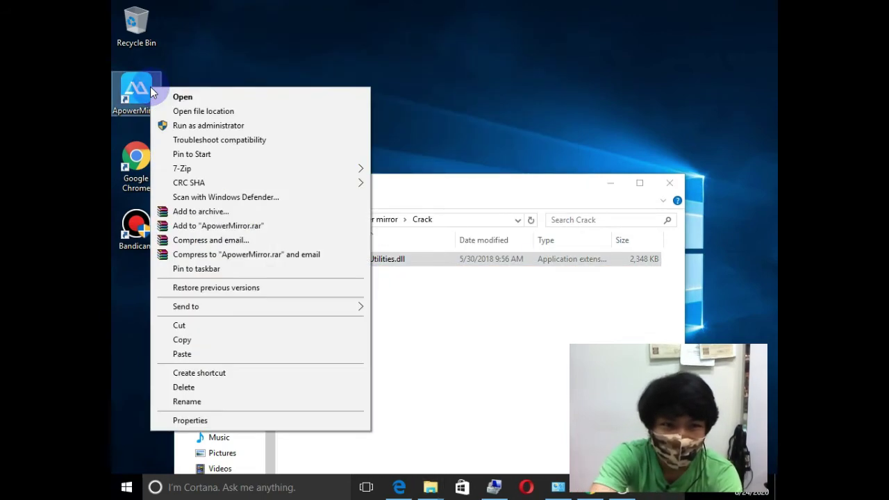
click(178, 114)
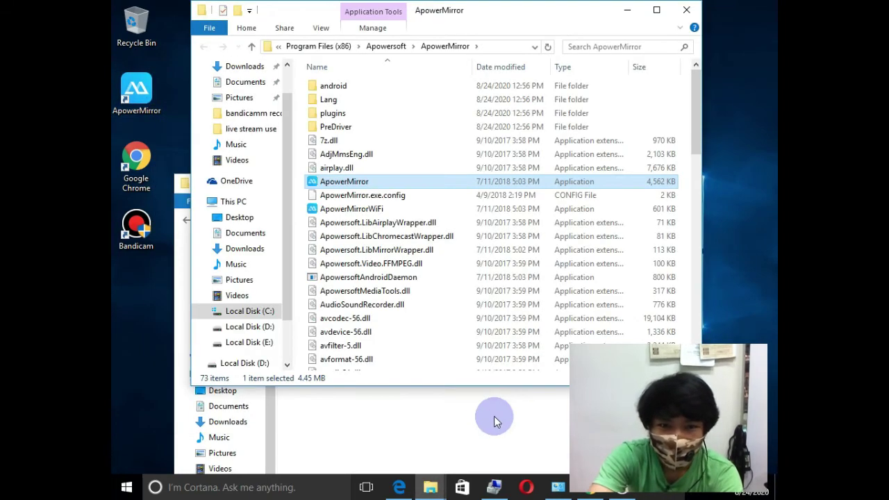
Step: Copy Apowersoft.CommUtilities.dll from the Crack folder and maximize the ApowerMirror program folder window
click(494, 416)
click(405, 266)
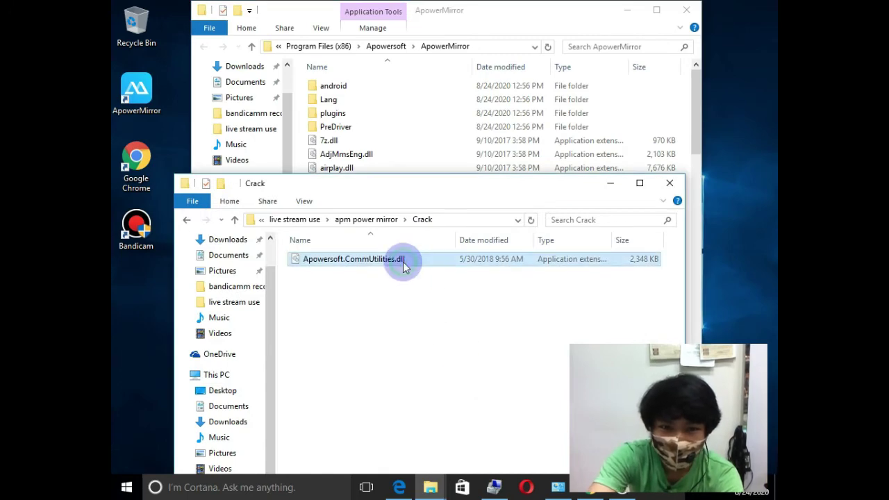
right_click(405, 266)
click(442, 186)
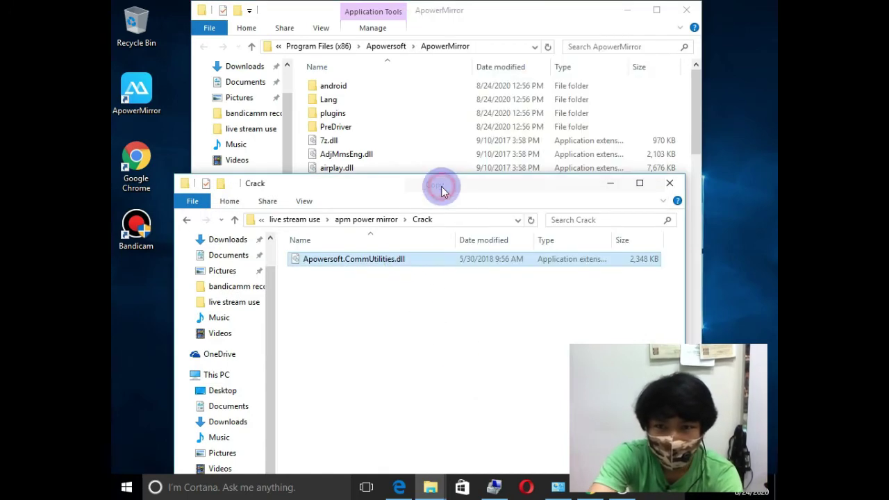
click(656, 10)
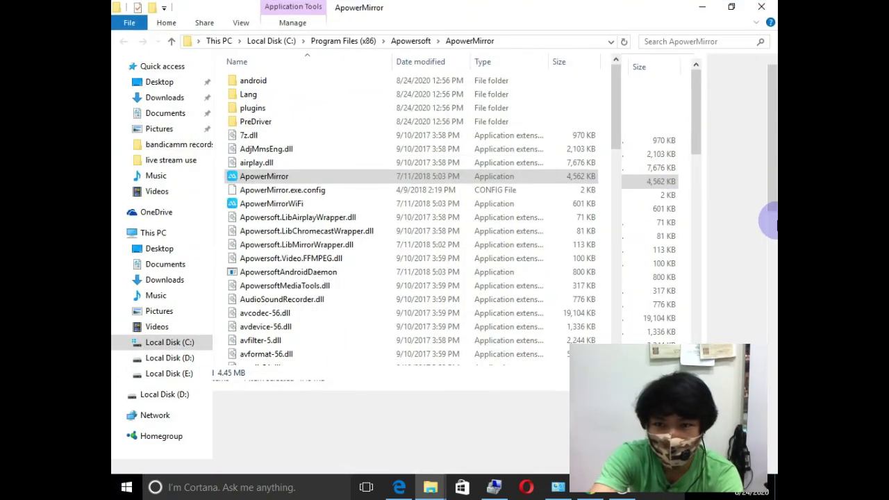
Step: Paste Apowersoft.CommUtilities.dll into the ApowerMirror program folder with administrator permission, check it in the file list, and close the folder window
right_click(679, 180)
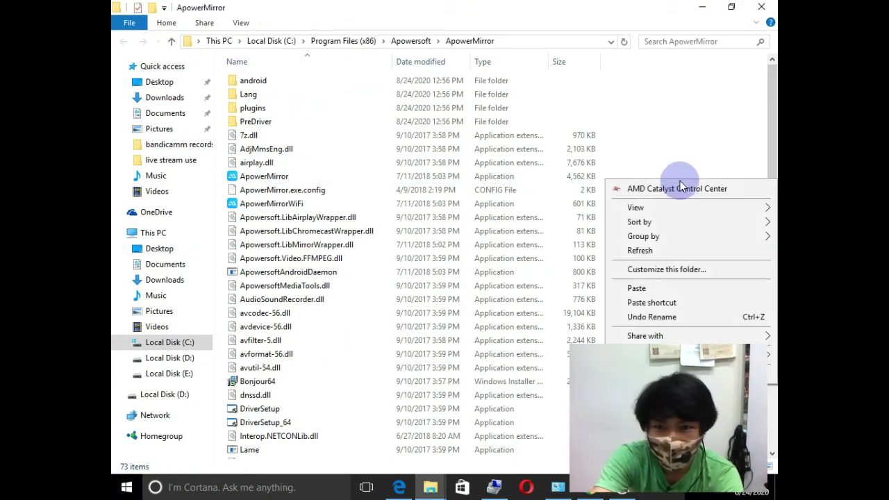
click(690, 290)
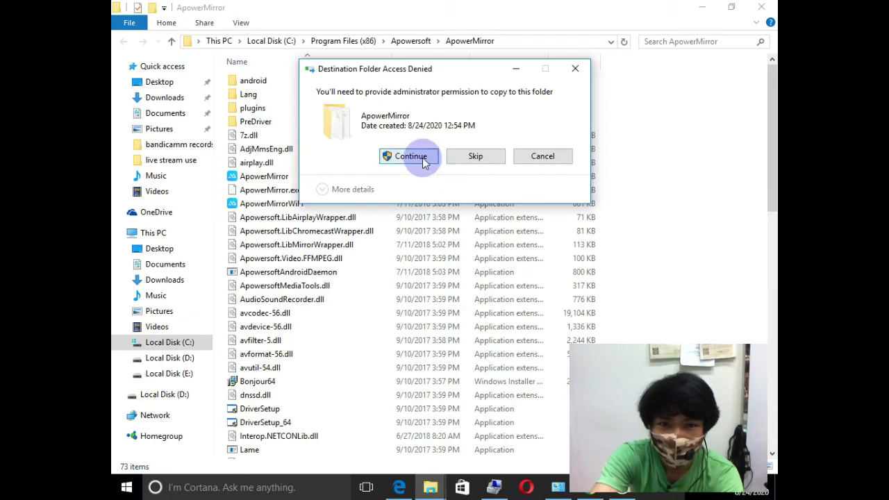
click(423, 159)
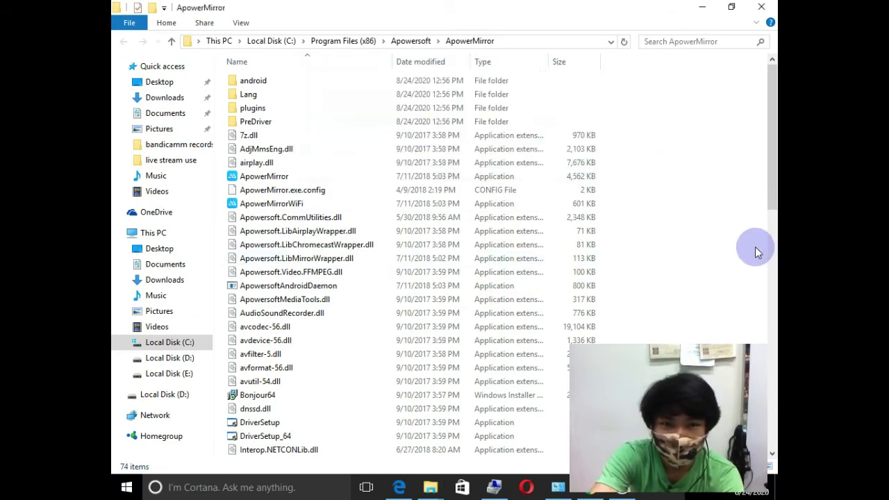
mouse_move(772, 165)
mouse_down()
mouse_move(773, 250)
mouse_move(772, 175)
mouse_up()
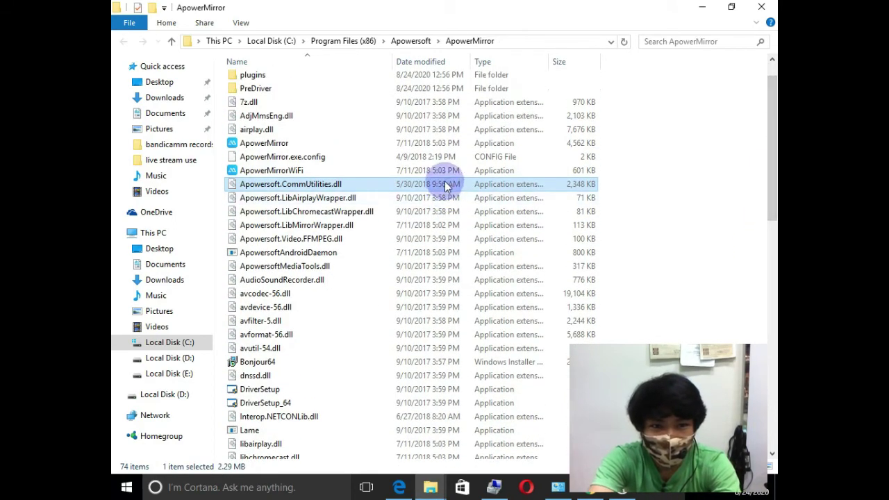
drag(772, 110, 773, 316)
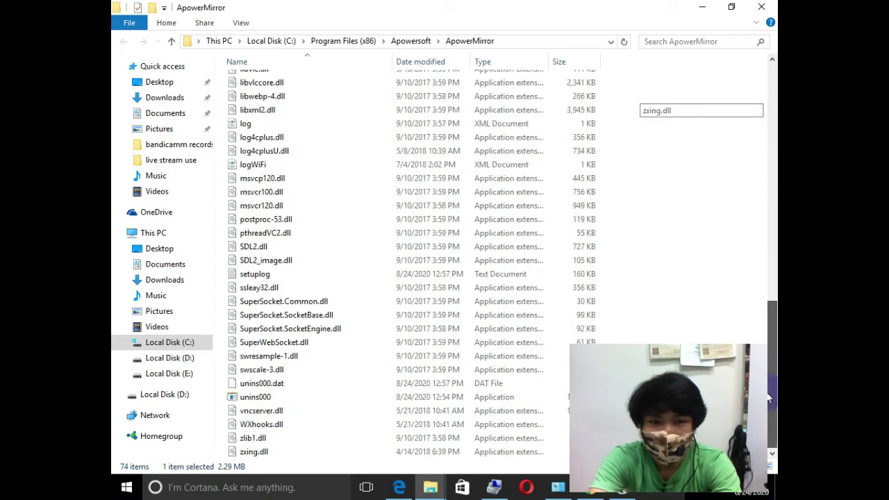
click(759, 7)
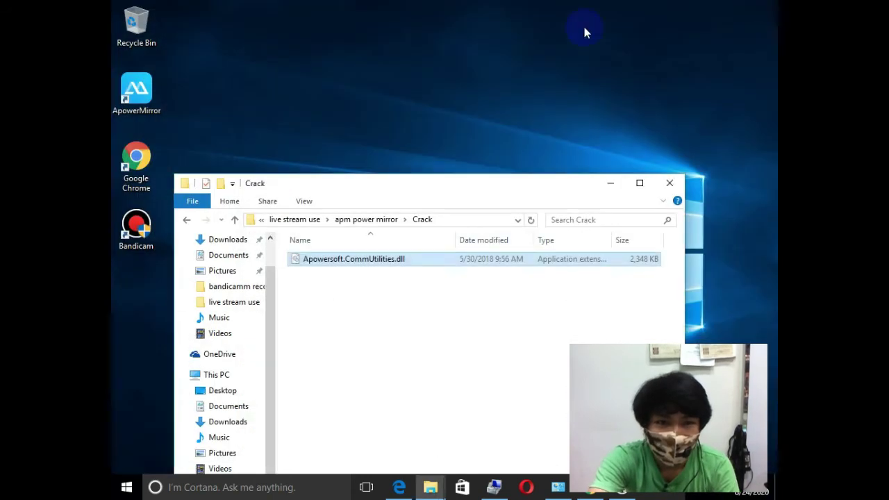
Step: Launch ApowerMirror from its desktop shortcut and close the Crack folder window
click(152, 90)
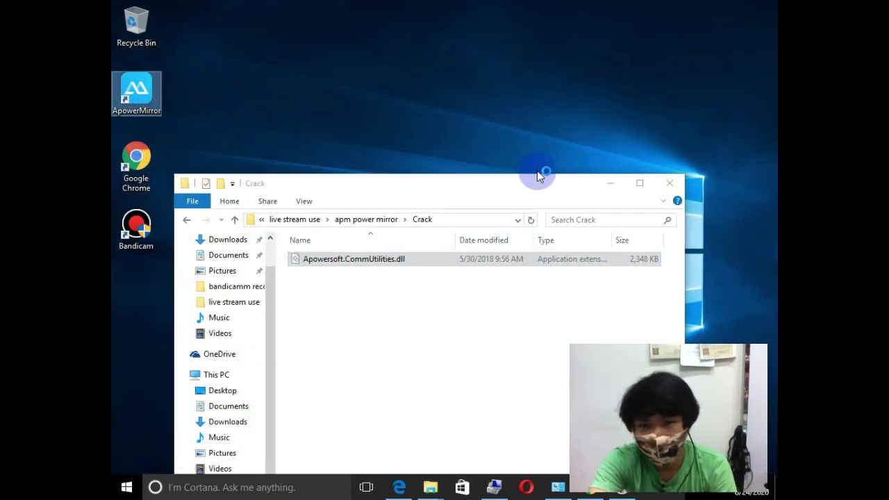
click(671, 184)
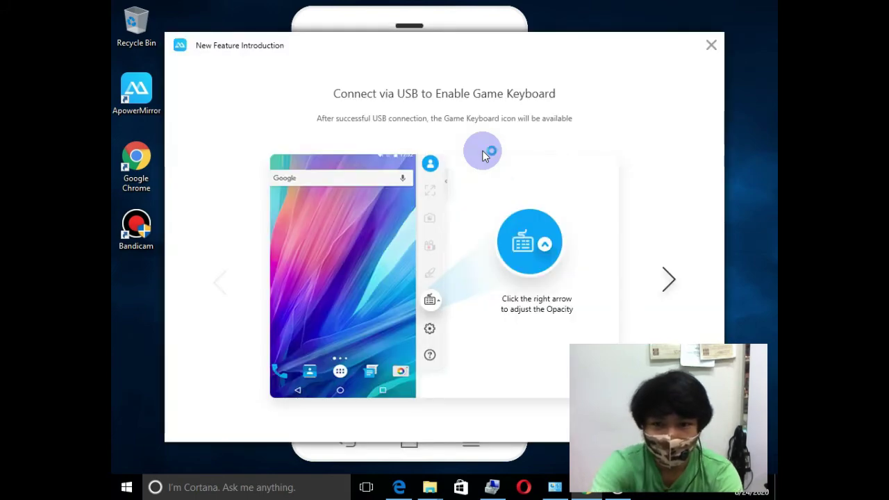
Step: Go through the New Feature Introduction pages up to the PUBG default key settings guide and close the introduction
click(668, 279)
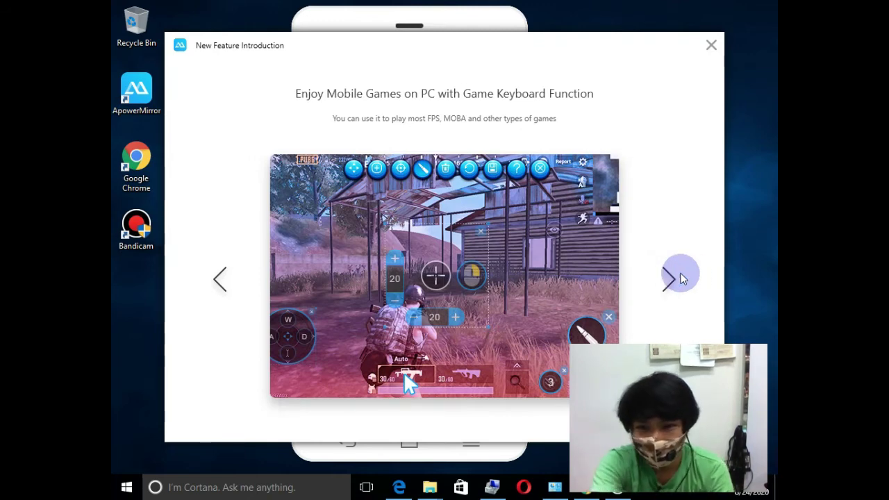
click(667, 284)
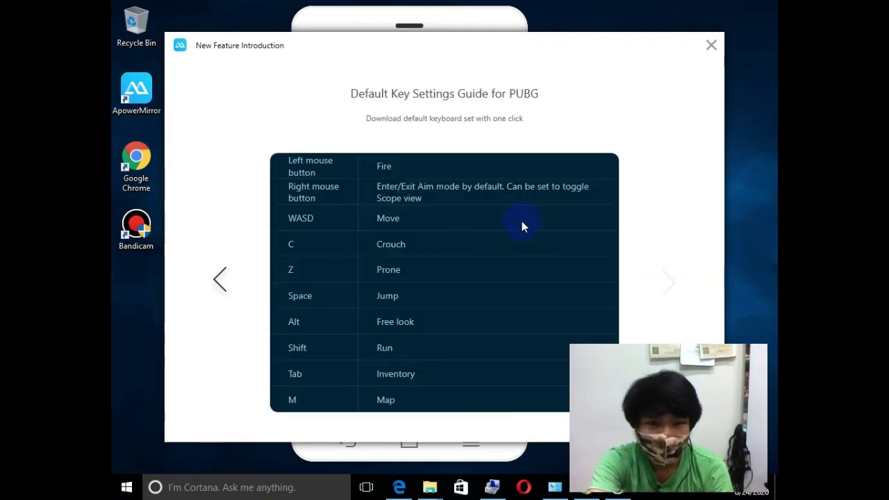
click(712, 45)
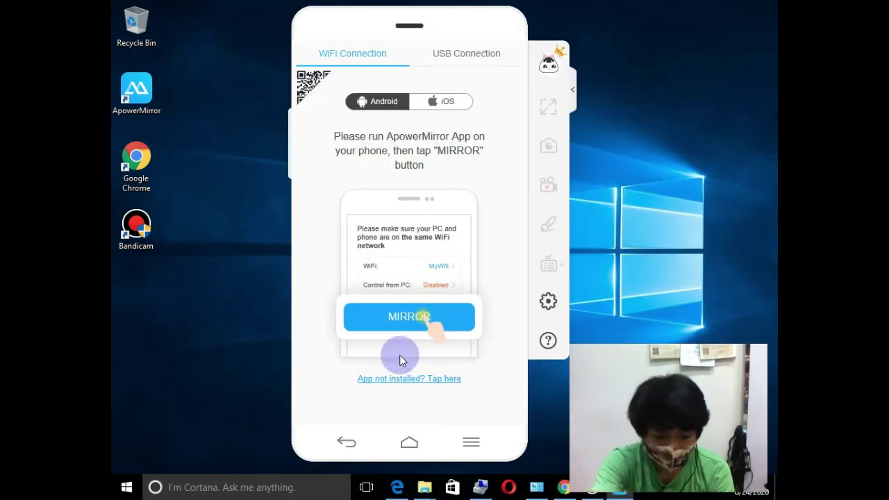